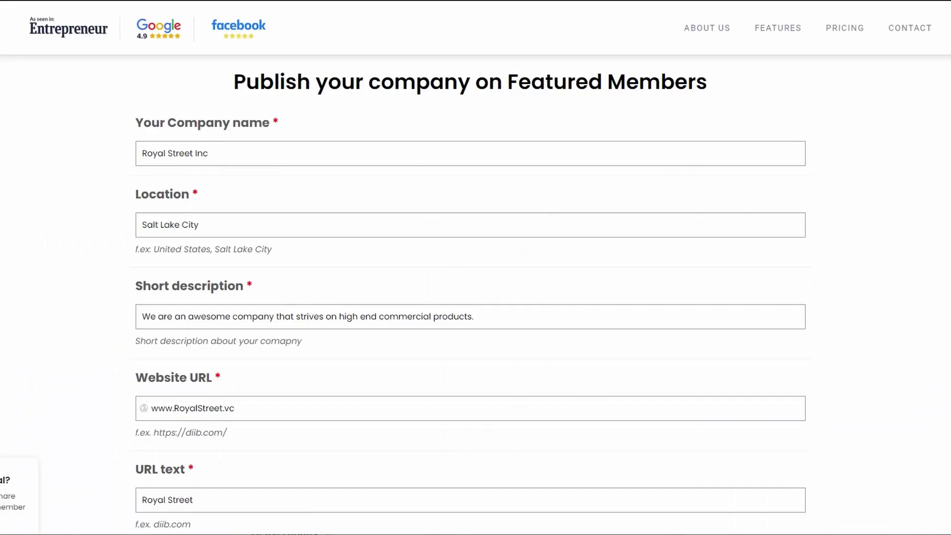
# - Scroll down through the completed Featured Members company listing form
pyautogui.scroll(-2, 470, 297)
pyautogui.scroll(-2, 470, 297)
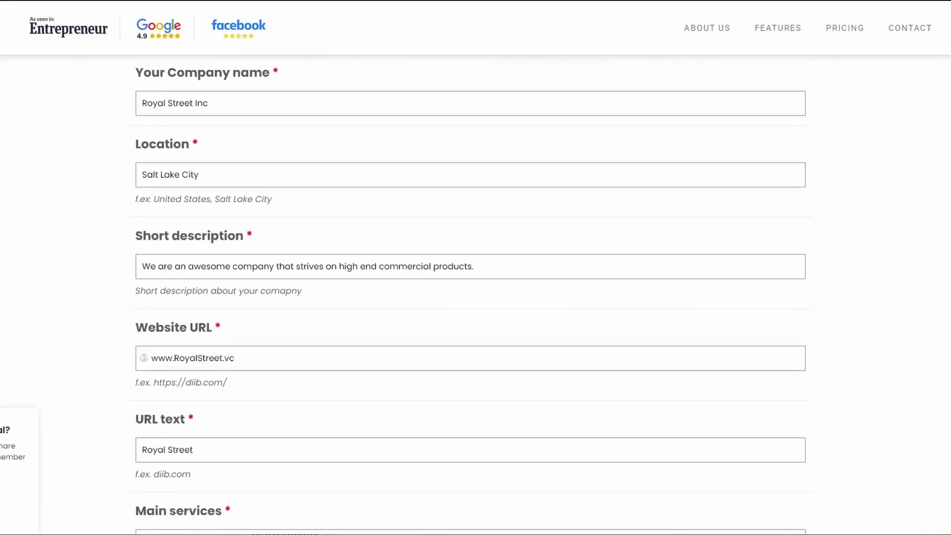
pyautogui.scroll(-2, 470, 297)
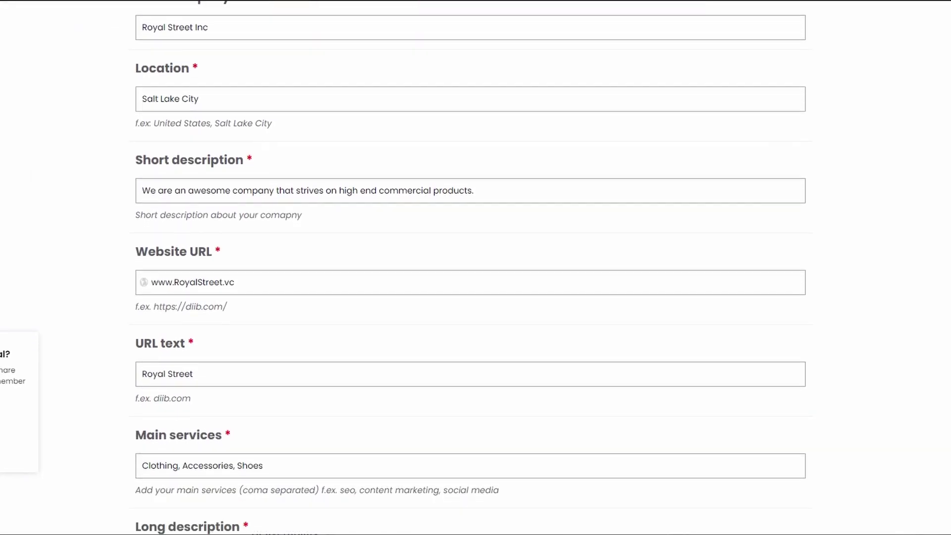
pyautogui.scroll(-6, 471, 297)
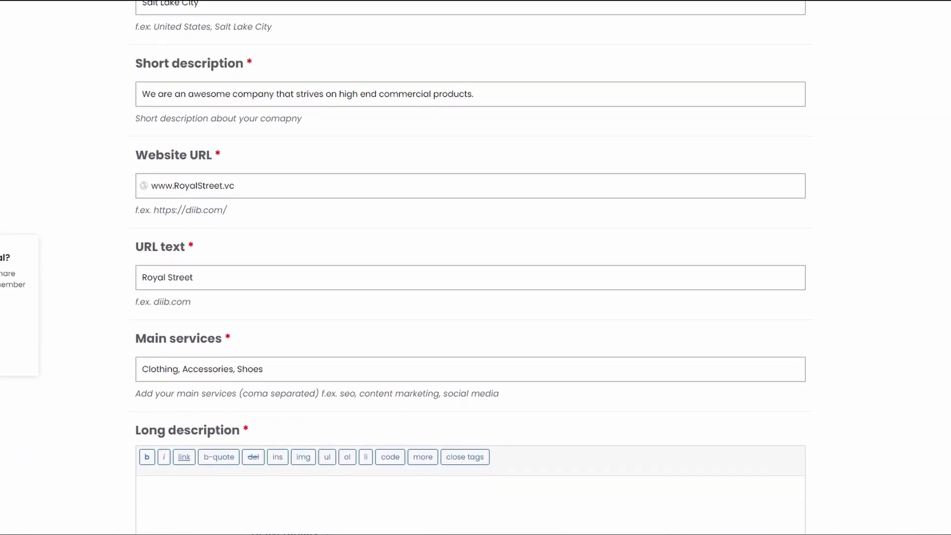
pyautogui.scroll(-2, 470, 297)
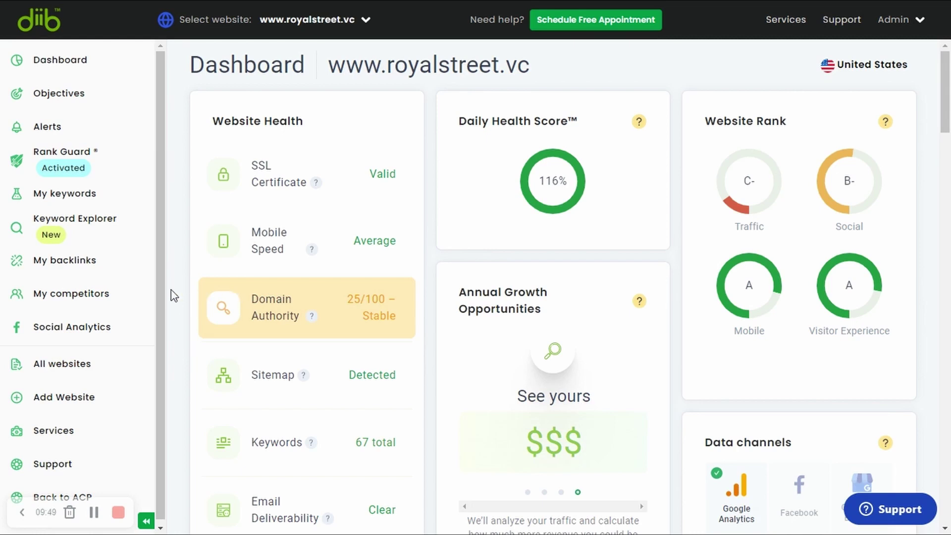
pyautogui.click(90, 202)
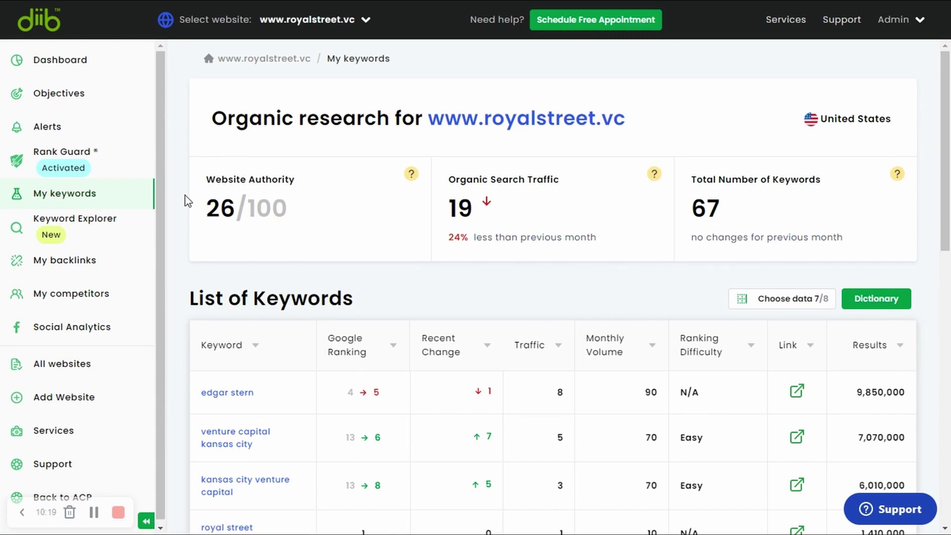
pyautogui.scroll(-3, 187, 200)
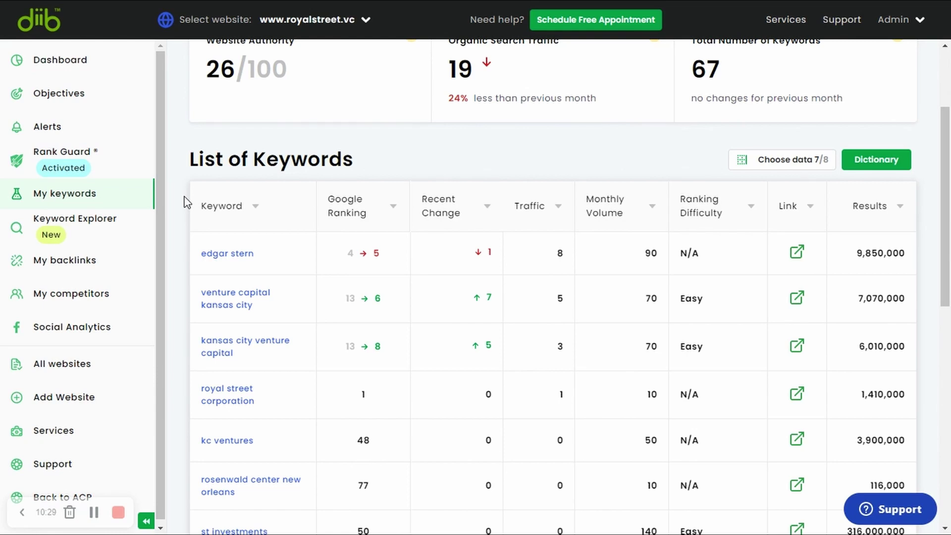
pyautogui.scroll(-2, 184, 197)
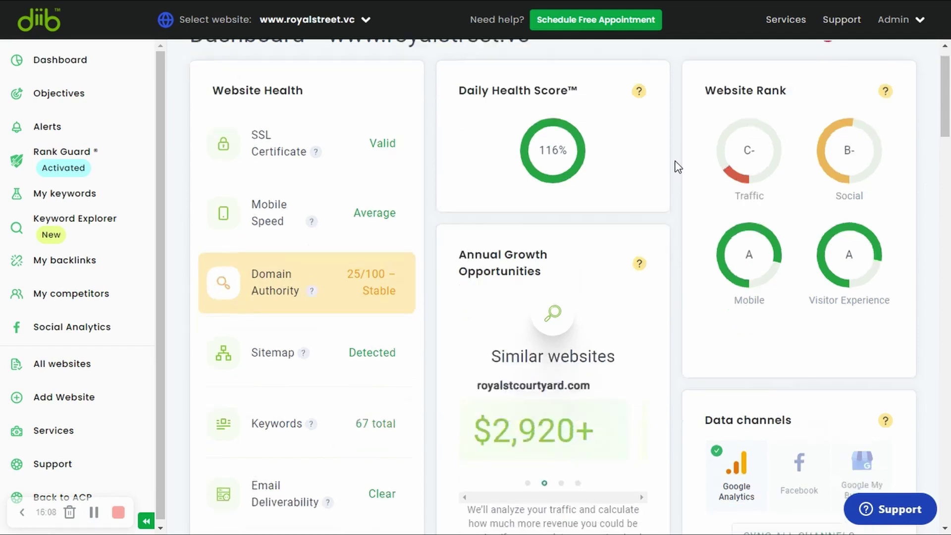
pyautogui.scroll(-8, 679, 167)
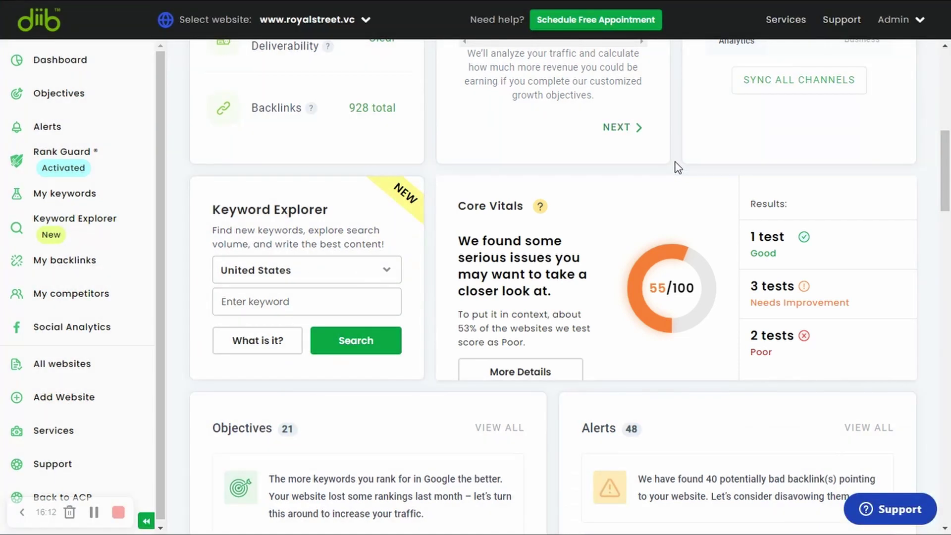
pyautogui.scroll(-1, 678, 167)
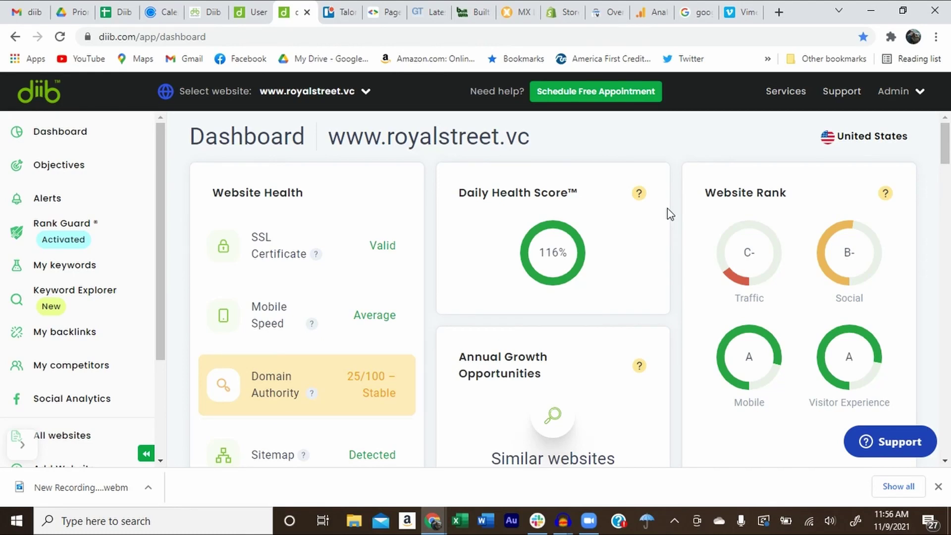
pyautogui.scroll(-6, 669, 214)
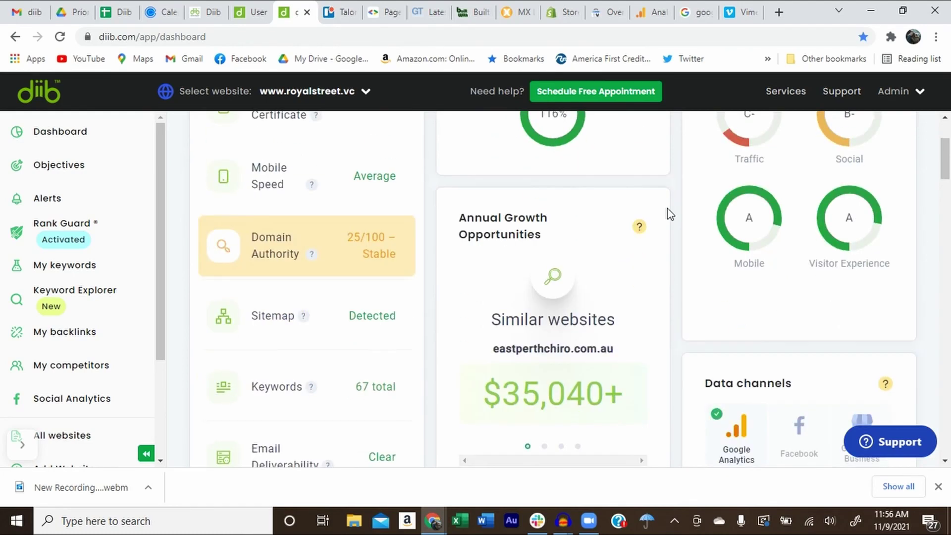
pyautogui.scroll(-5, 669, 214)
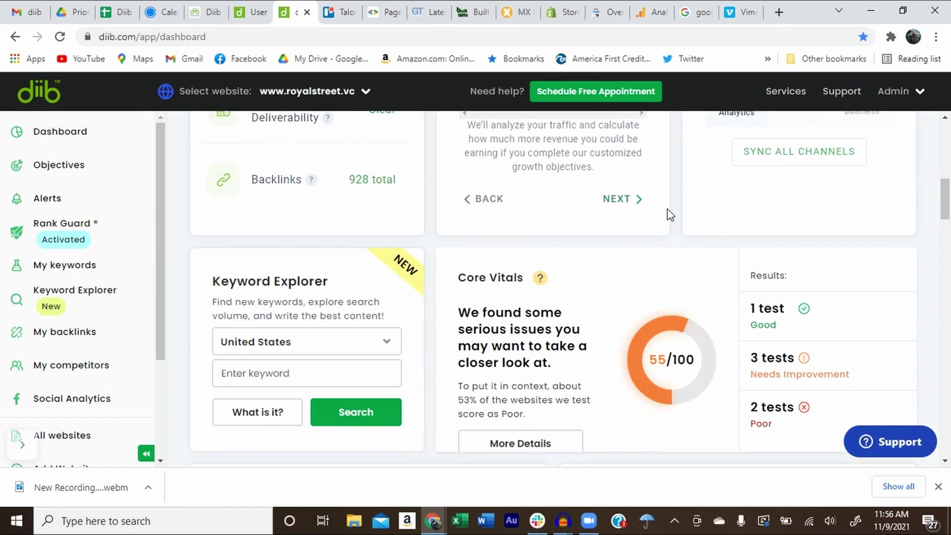
pyautogui.scroll(-3, 669, 214)
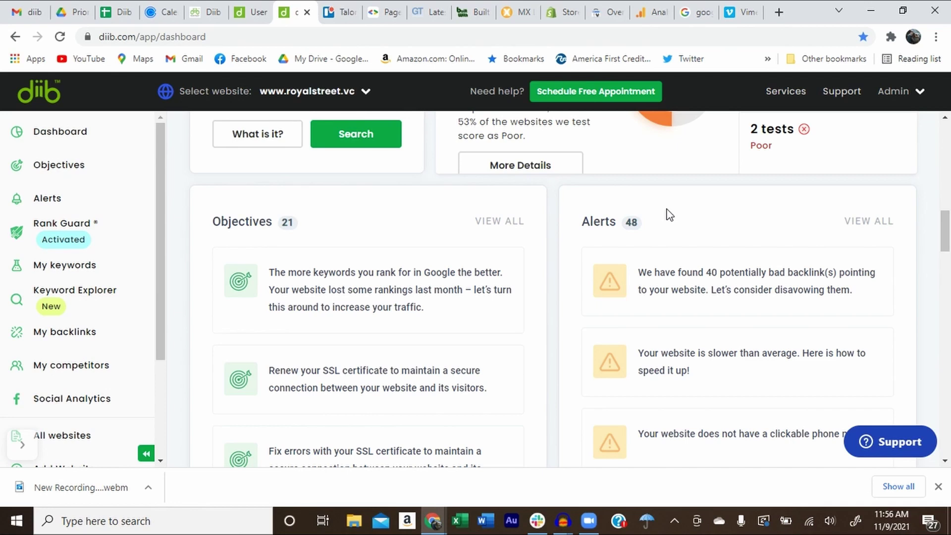
pyautogui.scroll(-2, 670, 214)
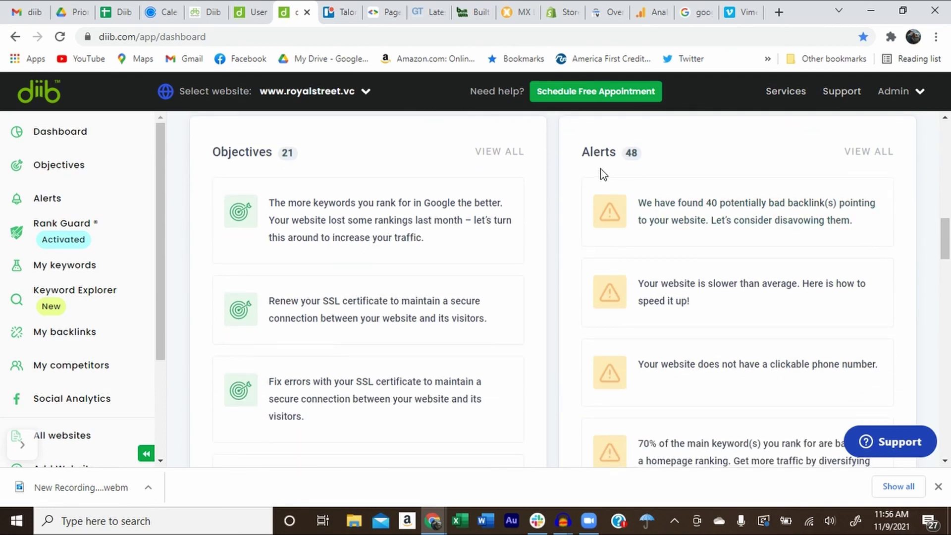
pyautogui.scroll(2, 600, 173)
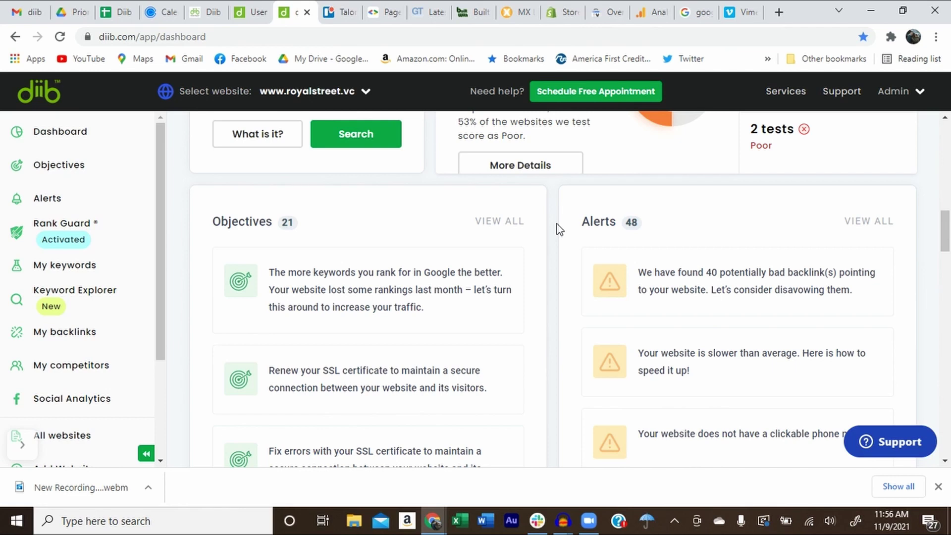
pyautogui.scroll(-2, 559, 229)
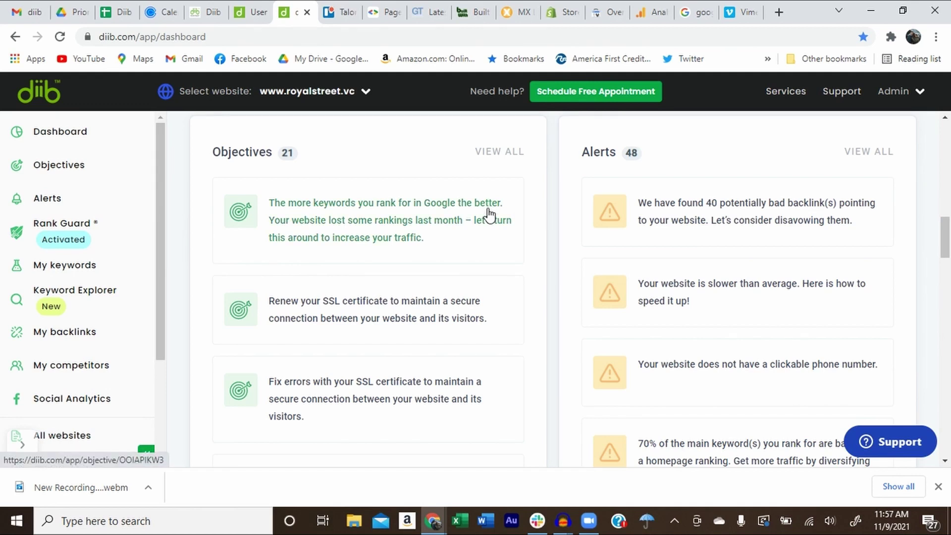
pyautogui.click(79, 168)
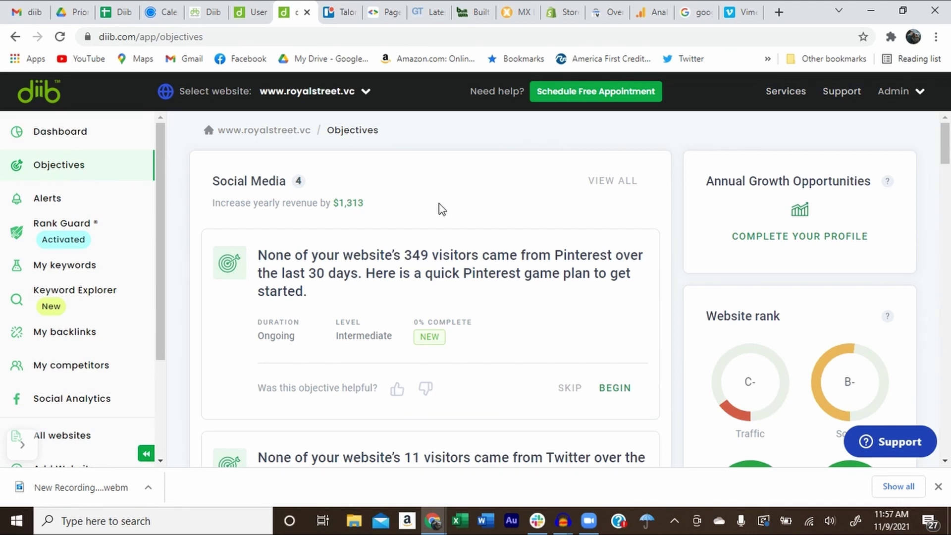
pyautogui.scroll(-3, 441, 209)
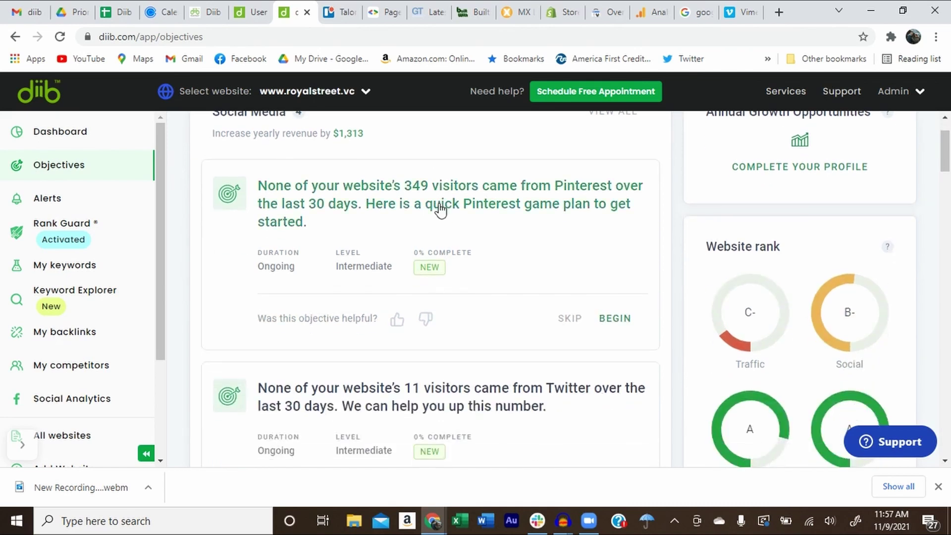
pyautogui.scroll(-5, 442, 208)
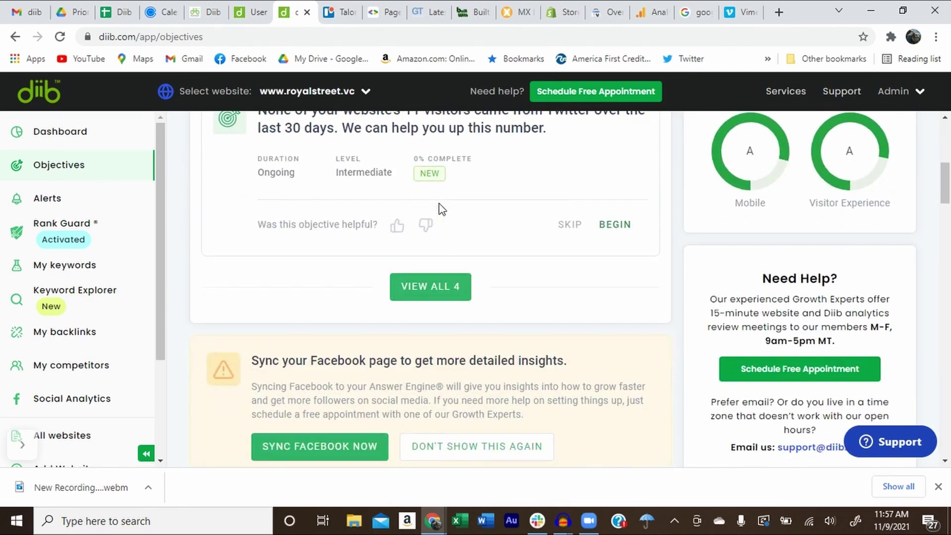
pyautogui.scroll(-10, 494, 223)
pyautogui.scroll(-2, 678, 341)
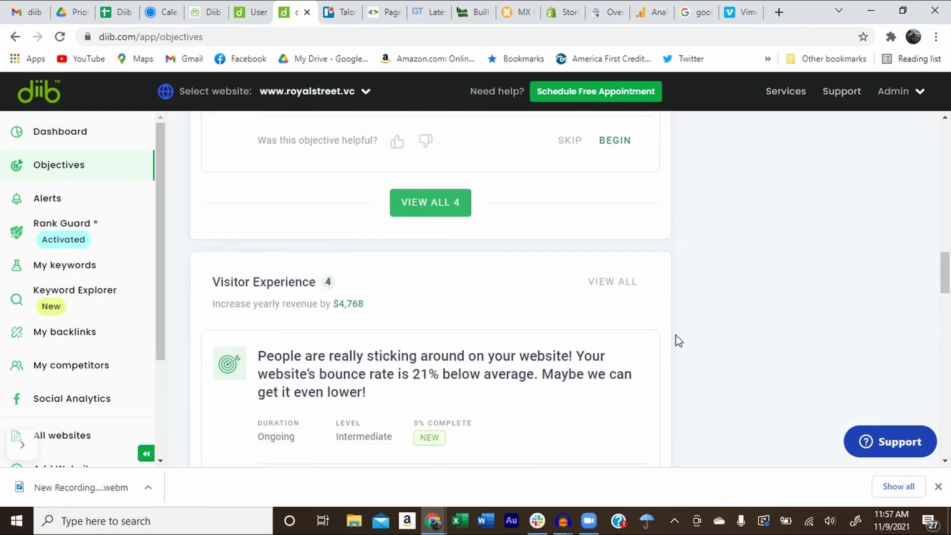
pyautogui.scroll(3, 679, 340)
pyautogui.scroll(12, 678, 340)
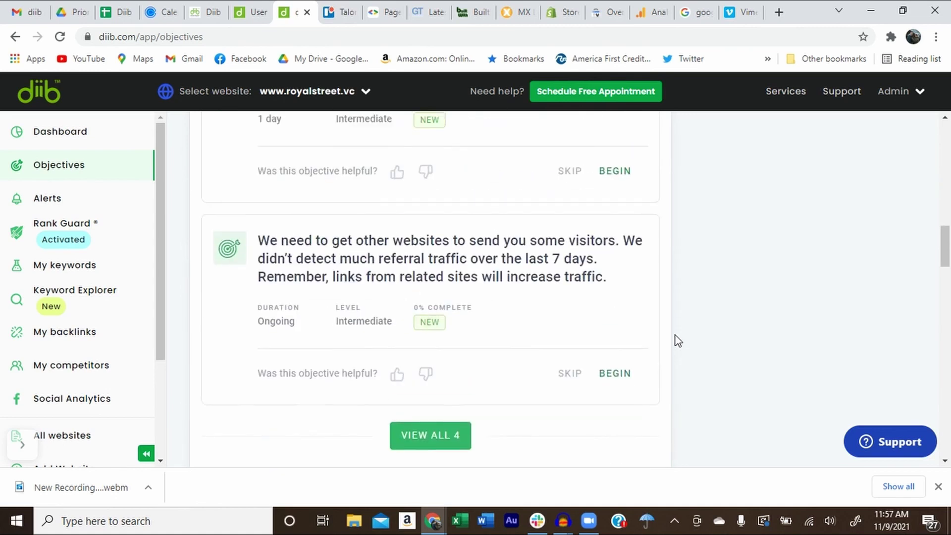
pyautogui.scroll(9, 676, 340)
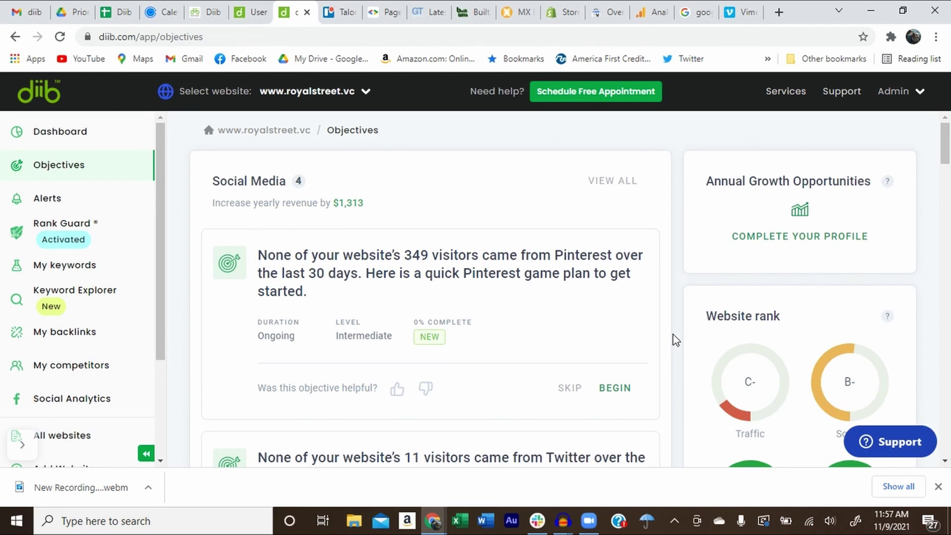
pyautogui.click(394, 265)
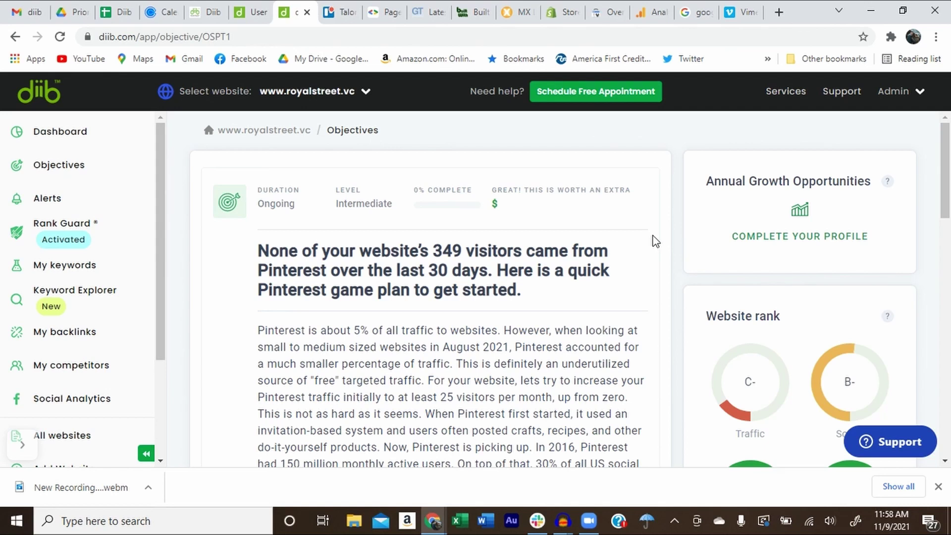
pyautogui.scroll(-3, 655, 241)
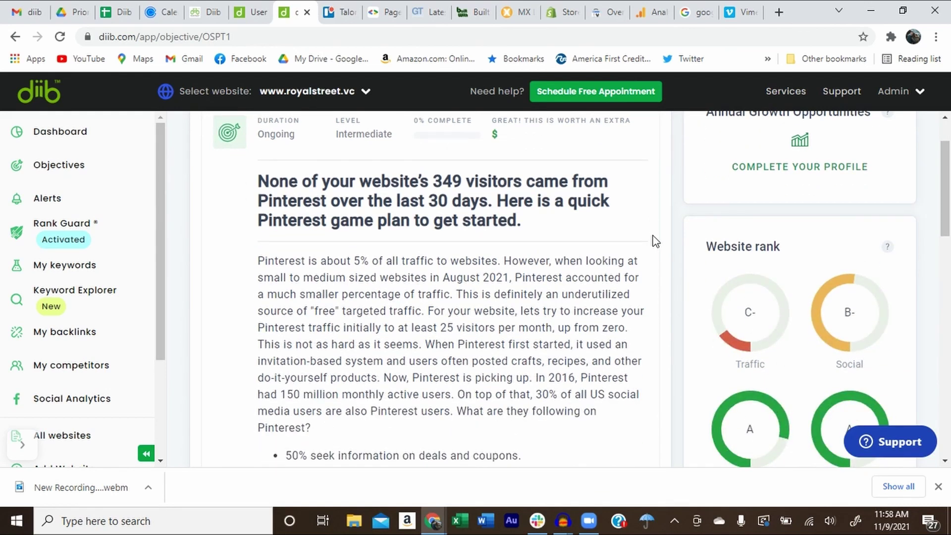
pyautogui.scroll(-1, 655, 241)
pyautogui.hotkey('alt', 'Left')
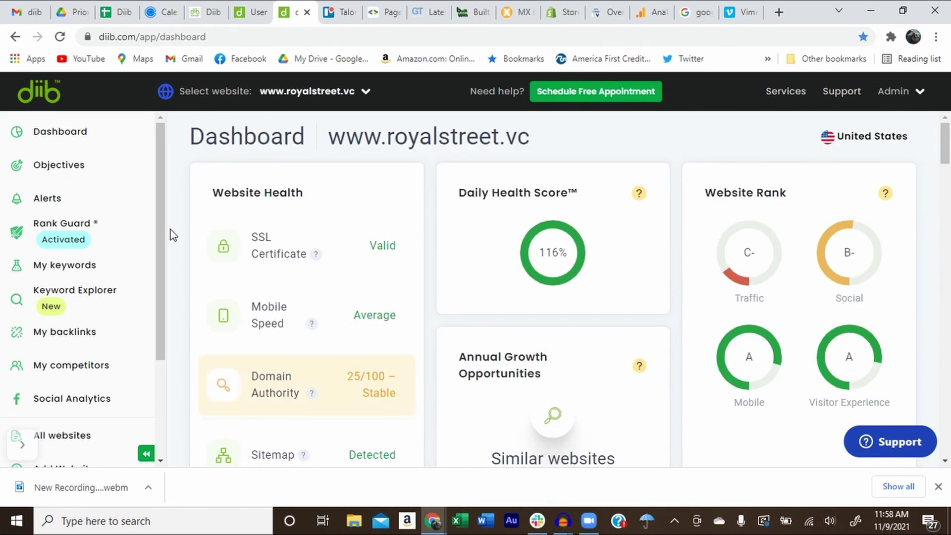
pyautogui.click(111, 236)
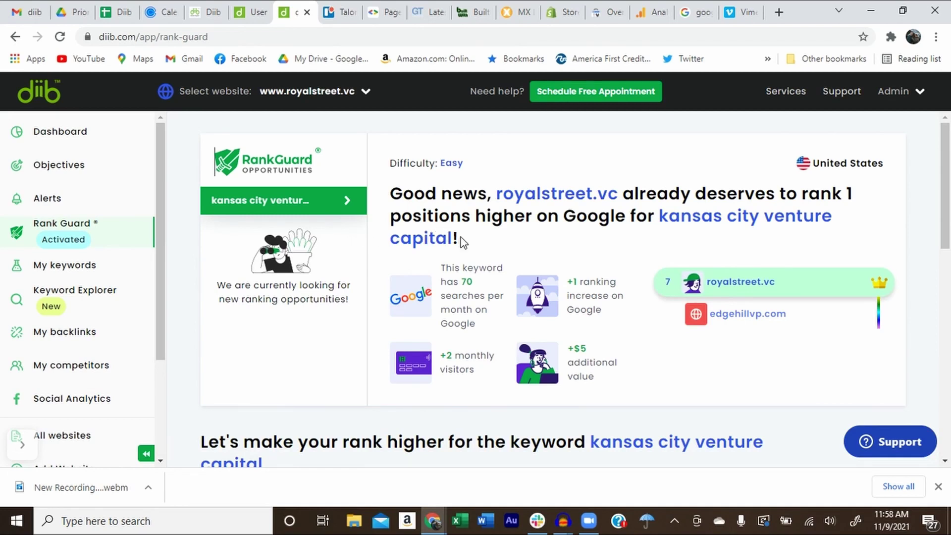
pyautogui.scroll(-2, 461, 243)
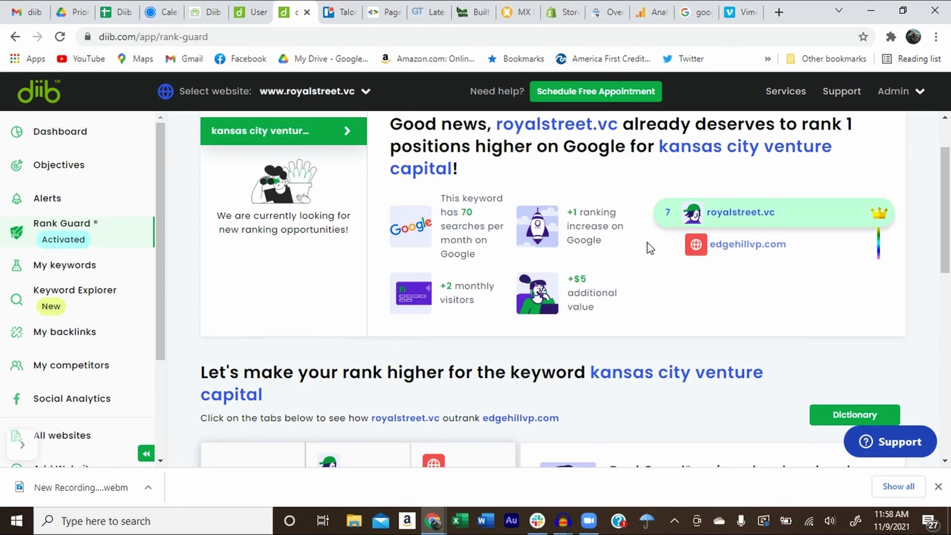
pyautogui.scroll(-3, 753, 240)
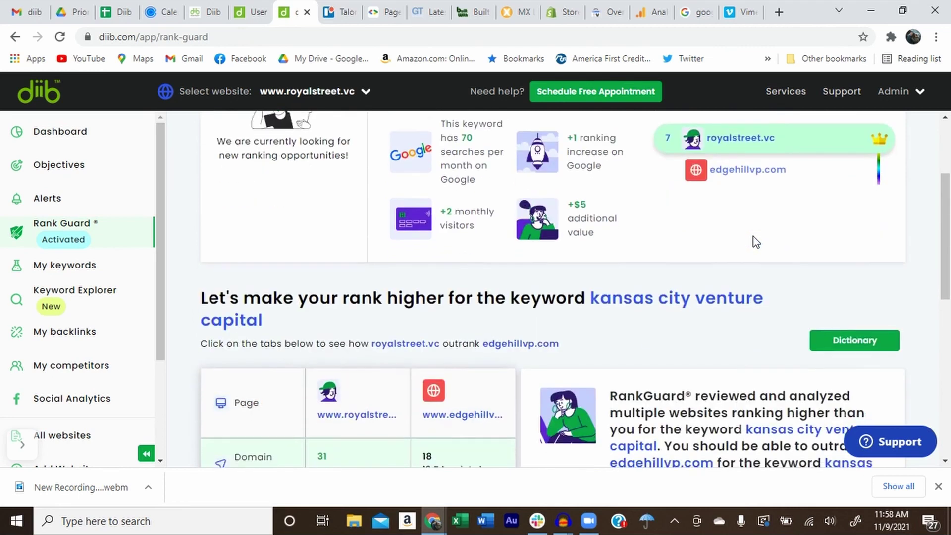
pyautogui.scroll(-2, 755, 241)
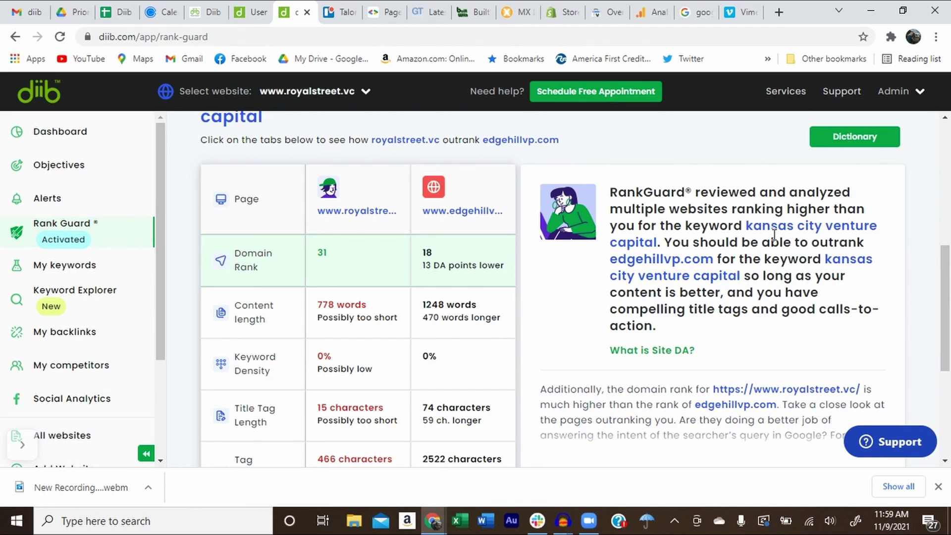
pyautogui.scroll(-2, 774, 234)
pyautogui.scroll(2, 774, 235)
pyautogui.scroll(10, 842, 240)
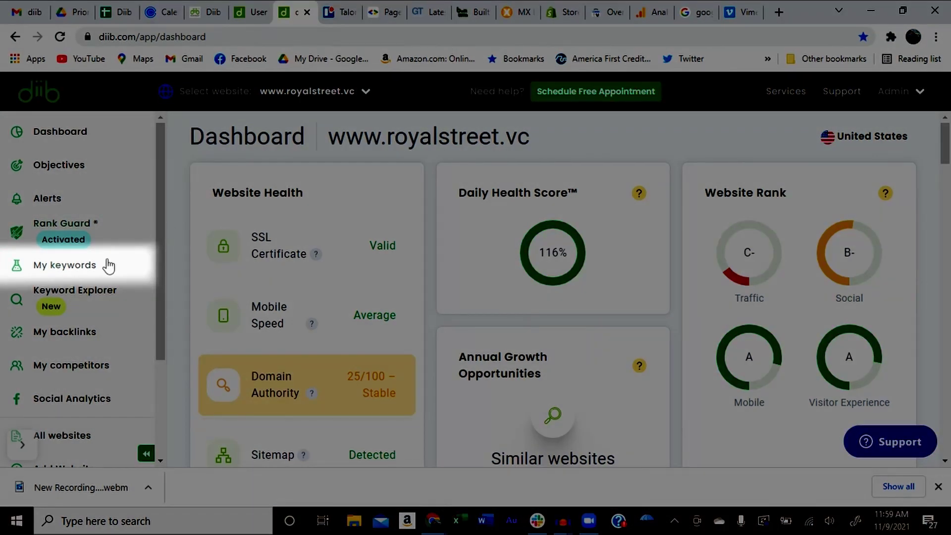
# - Open My keywords and scroll through each keyword's ranking, traffic and difficulty
pyautogui.click(94, 271)
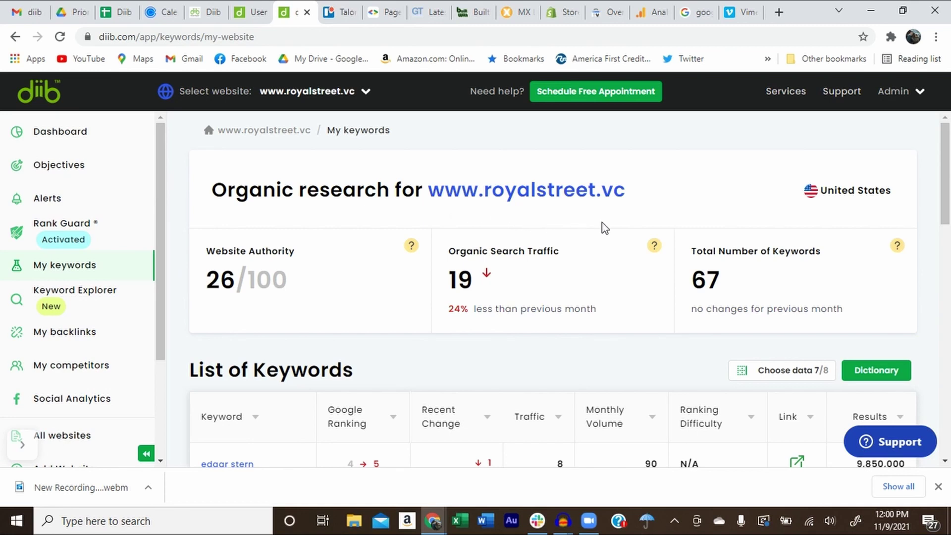
pyautogui.scroll(-1, 605, 229)
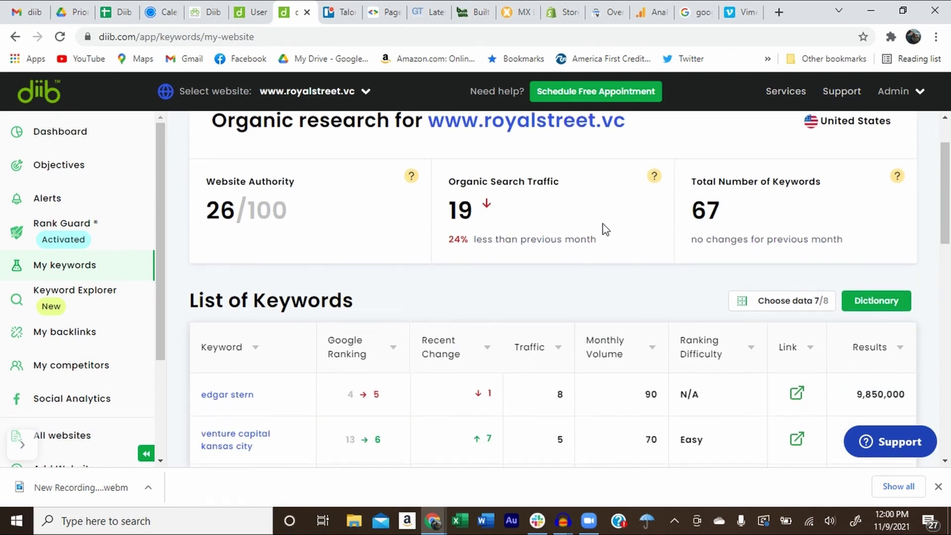
pyautogui.scroll(-1, 609, 227)
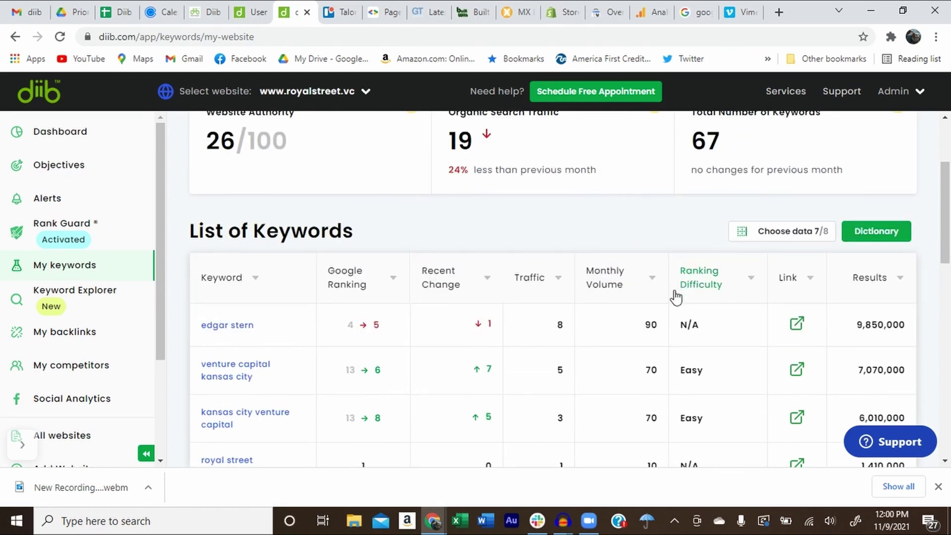
pyautogui.scroll(-1, 675, 299)
pyautogui.scroll(1, 643, 258)
pyautogui.scroll(-1, 595, 260)
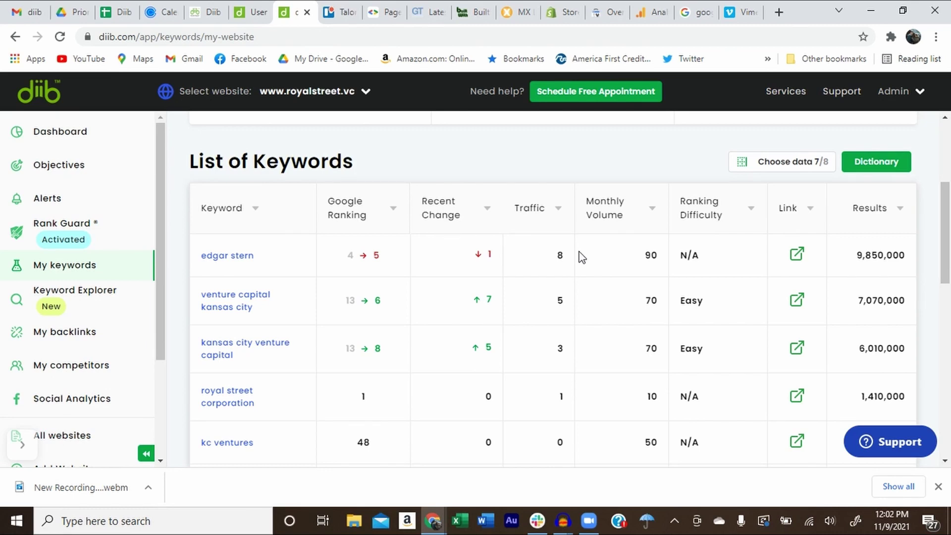
pyautogui.scroll(4, 582, 256)
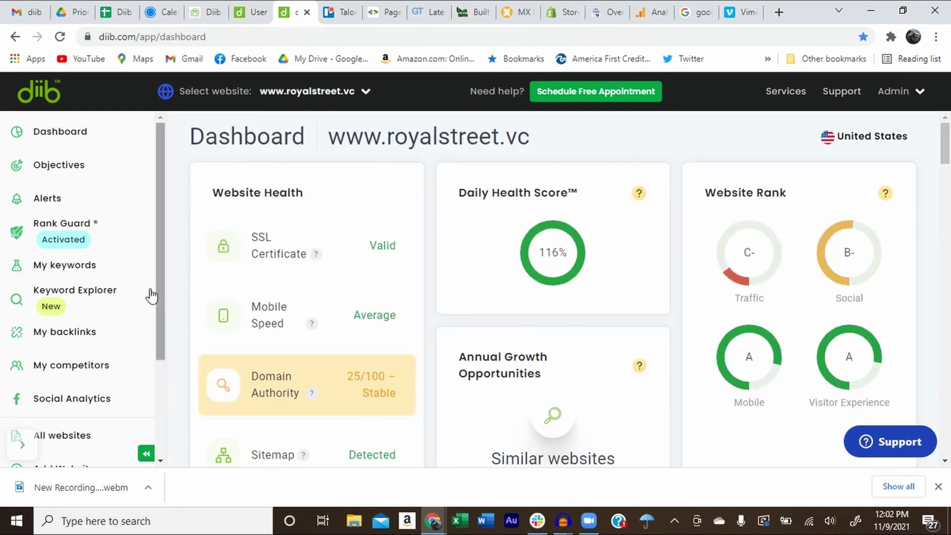
# - Review Red Velvet Cake in Keyword Explorer (135,000 volume, 1426 related keywords), then open My backlinks
pyautogui.click(117, 291)
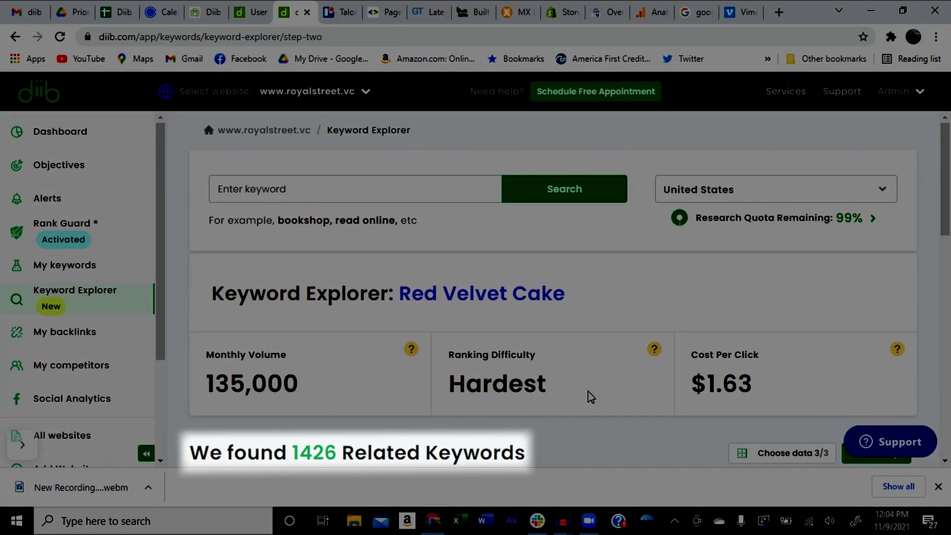
pyautogui.scroll(-5, 619, 340)
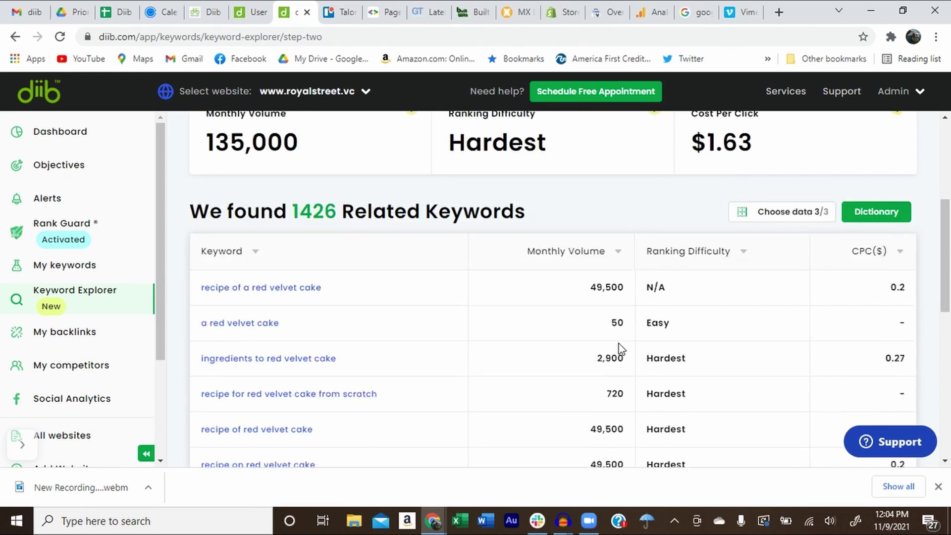
pyautogui.click(144, 333)
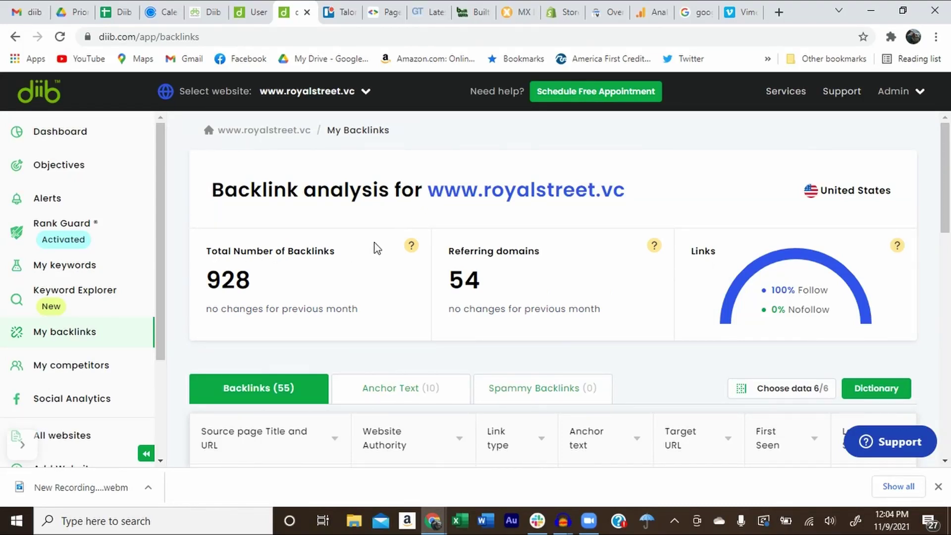
# - Scroll the backlinks table, confirm 0 spammy backlinks, and go back to the dashboard
pyautogui.scroll(-4, 395, 240)
pyautogui.scroll(4, 426, 267)
pyautogui.scroll(-3, 435, 278)
pyautogui.scroll(-3, 435, 283)
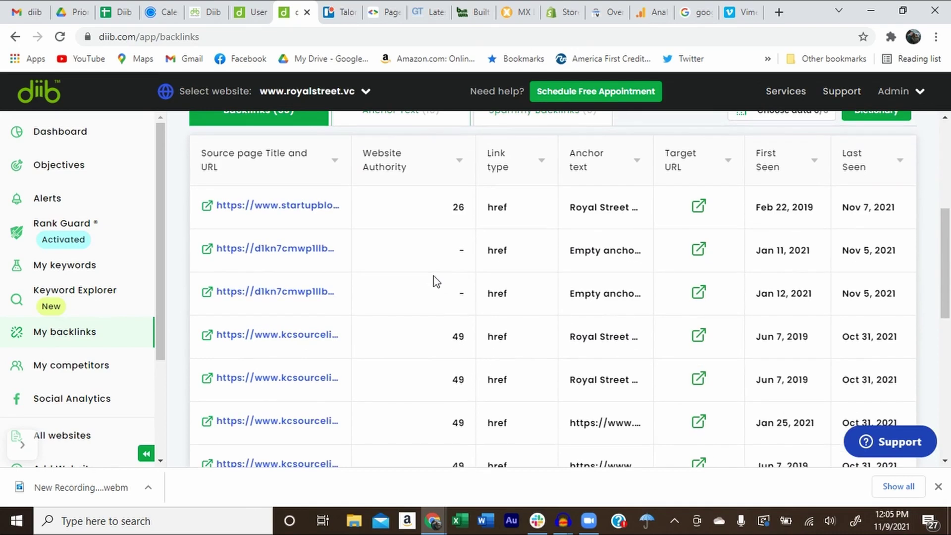
pyautogui.scroll(-1, 435, 282)
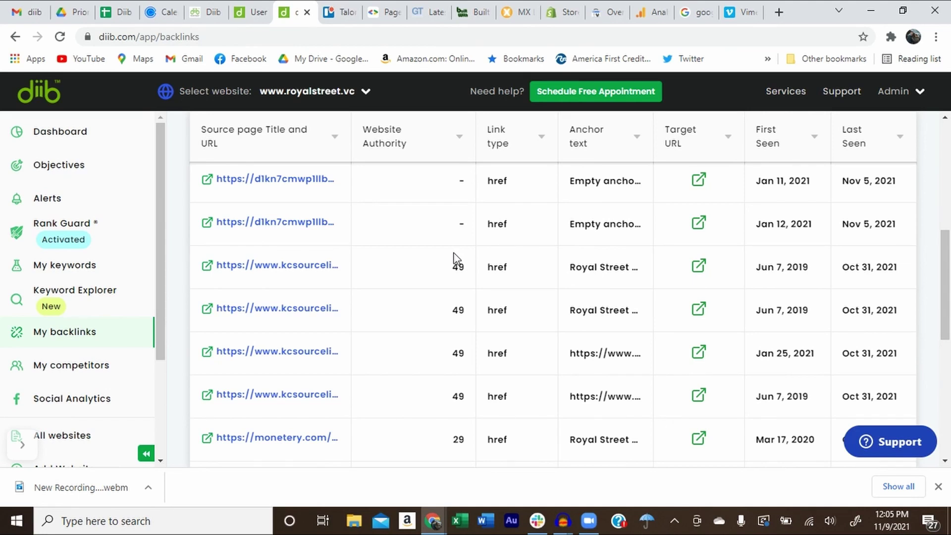
pyautogui.scroll(1, 436, 245)
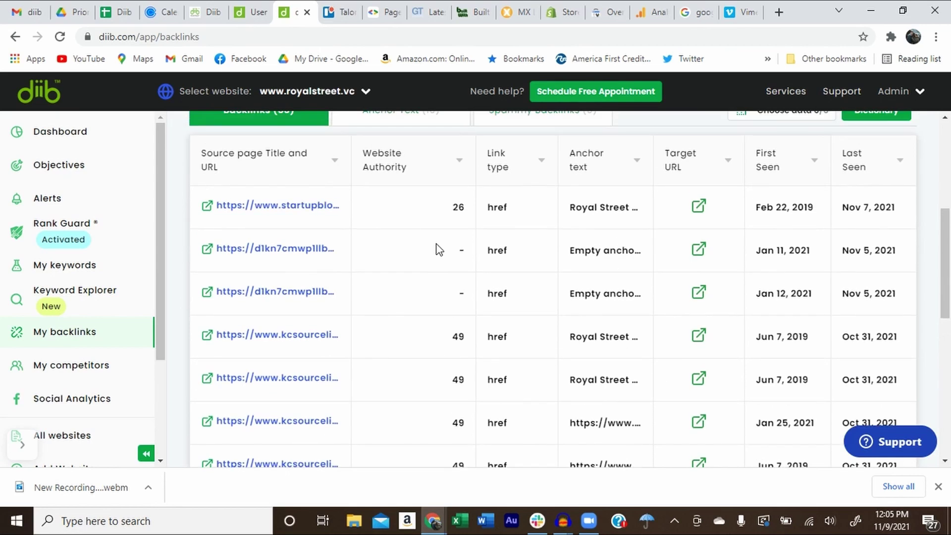
pyautogui.scroll(1, 436, 244)
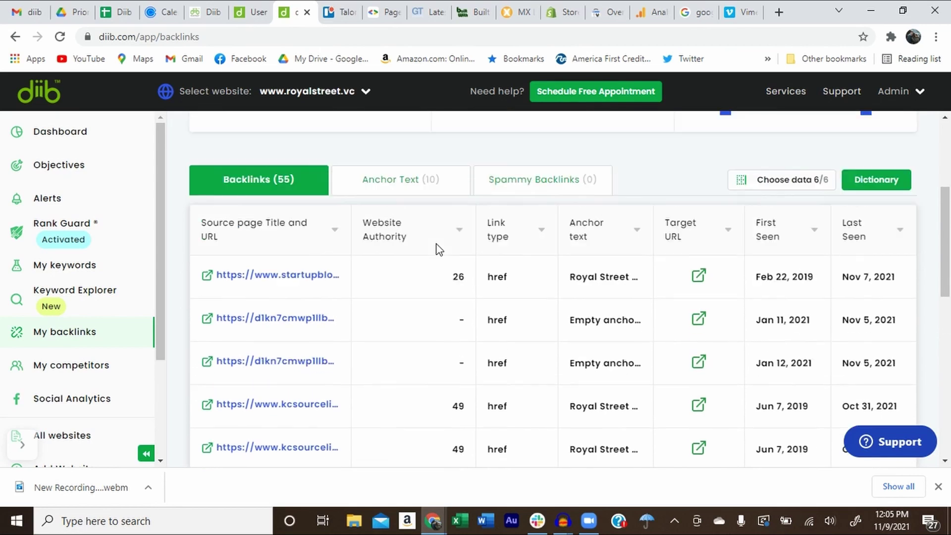
pyautogui.click(494, 187)
pyautogui.hotkey('alt', 'Left')
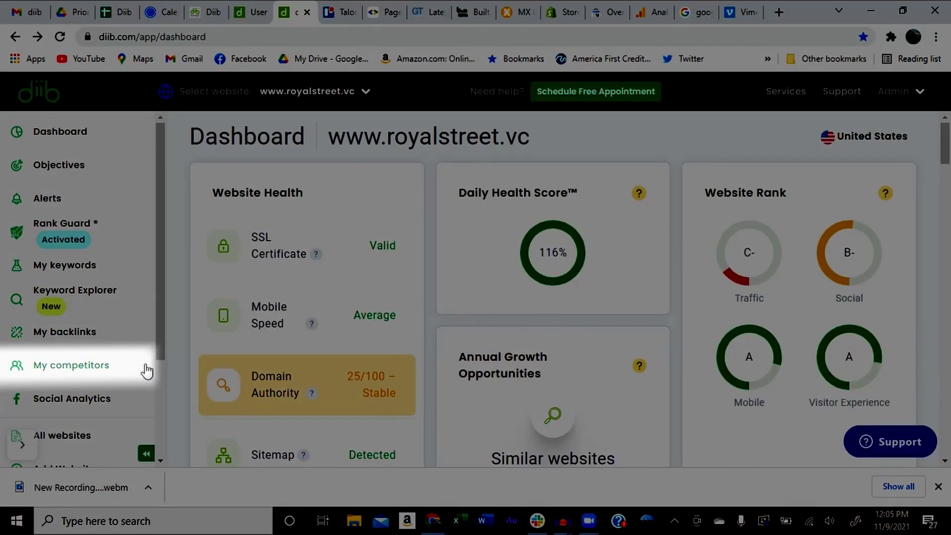
pyautogui.click(138, 369)
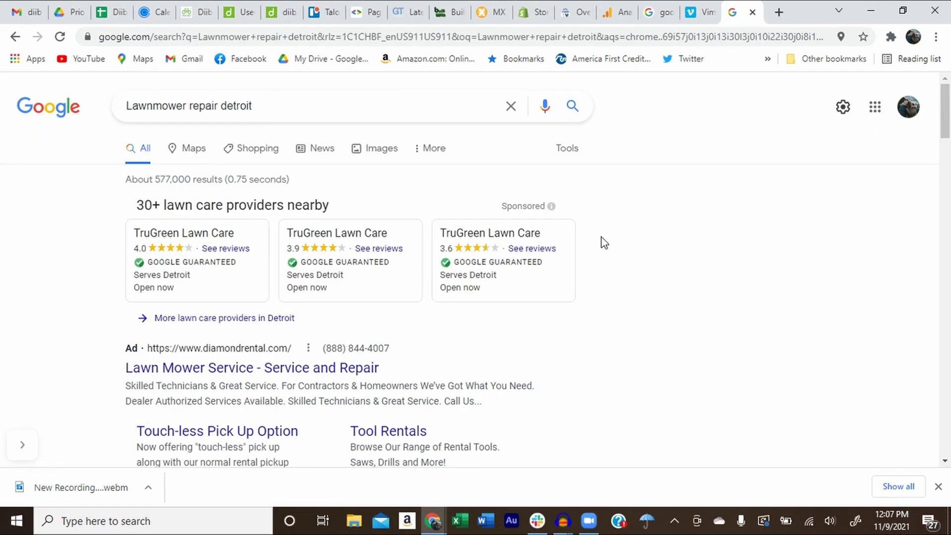
# - Find Haig's Mower Services in the Google results and open its website
pyautogui.scroll(-7, 526, 221)
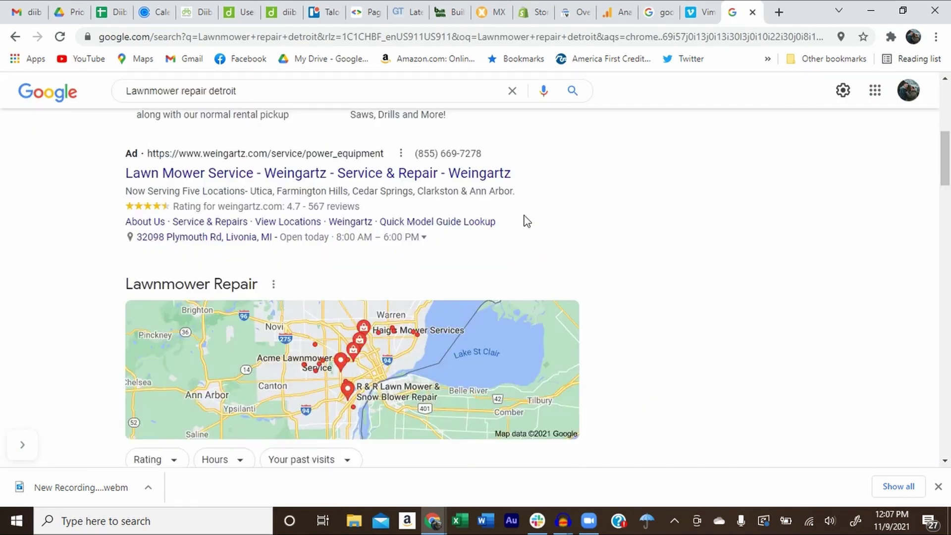
pyautogui.scroll(-6, 526, 222)
pyautogui.click(164, 317)
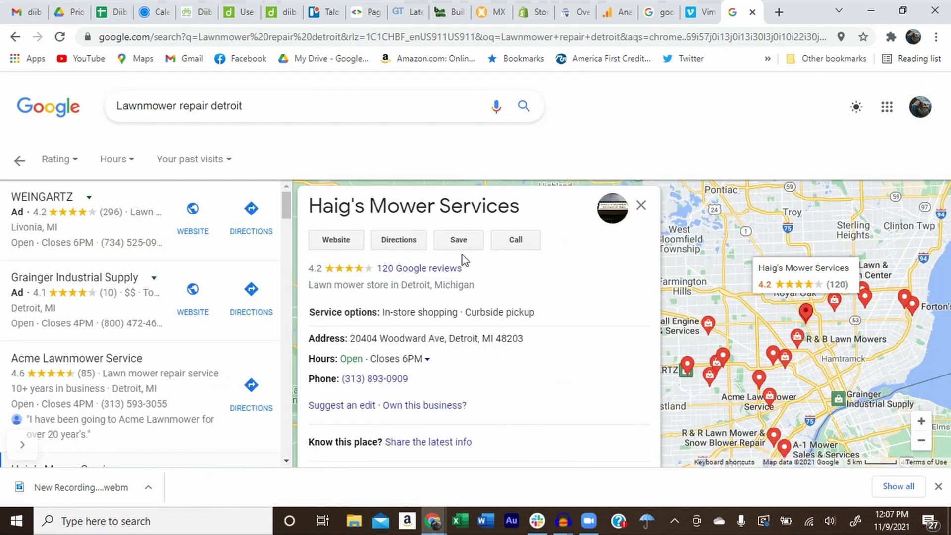
pyautogui.click(348, 242)
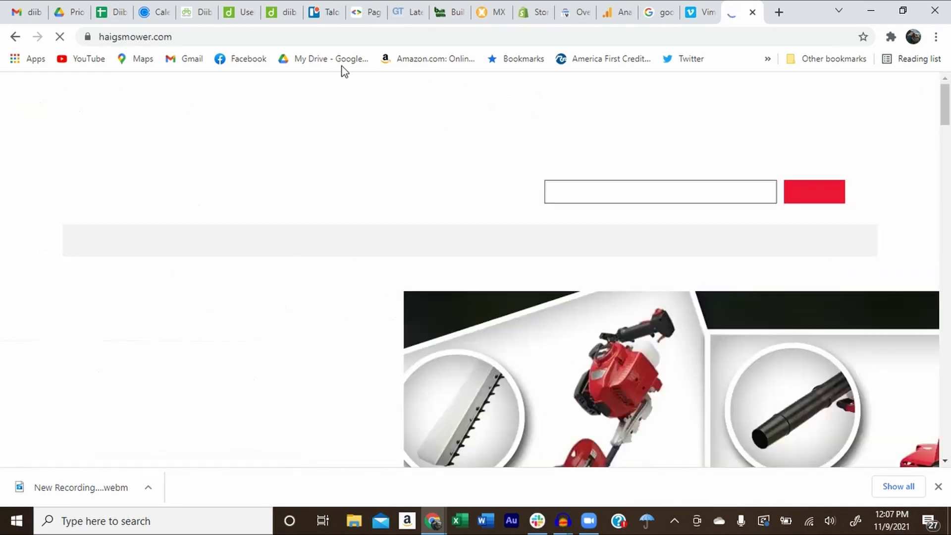
pyautogui.click(180, 38)
pyautogui.rightClick(180, 39)
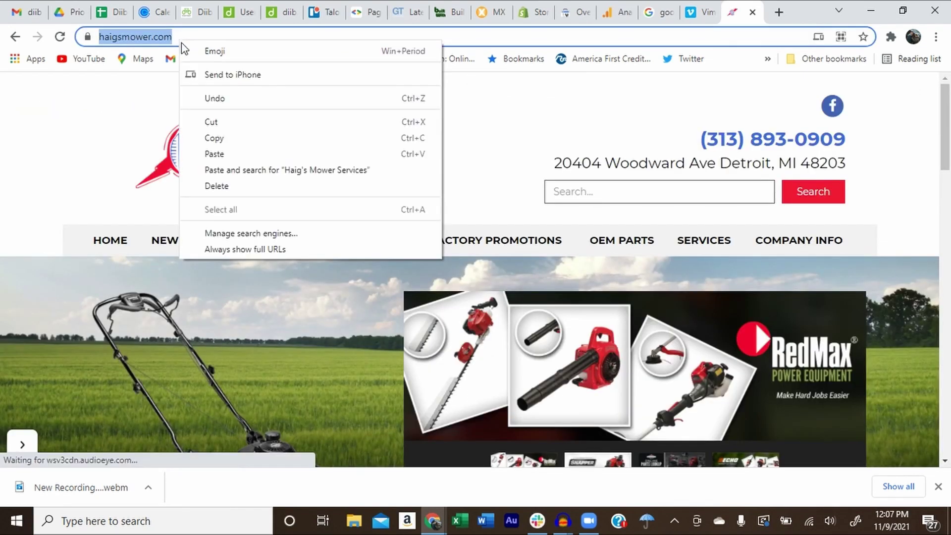
pyautogui.click(214, 138)
pyautogui.rightClick(426, 243)
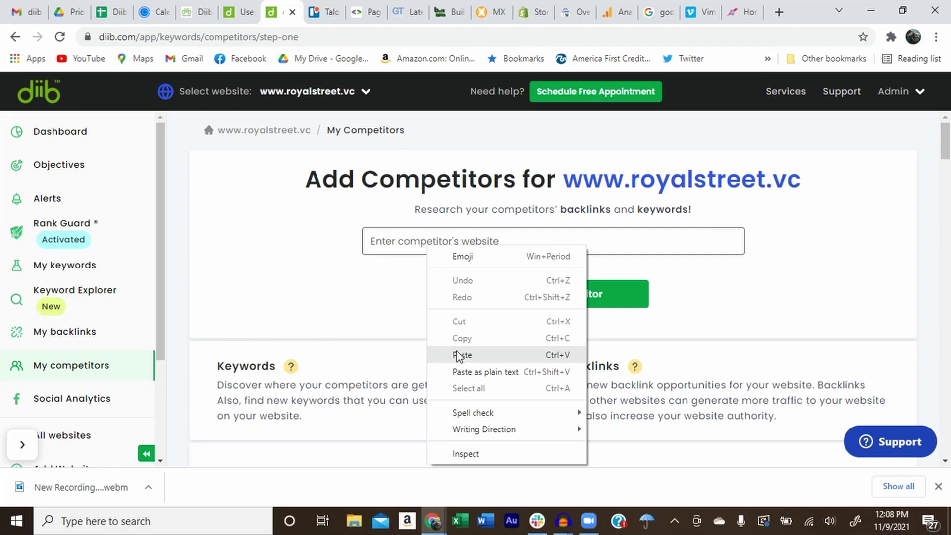
pyautogui.click(458, 354)
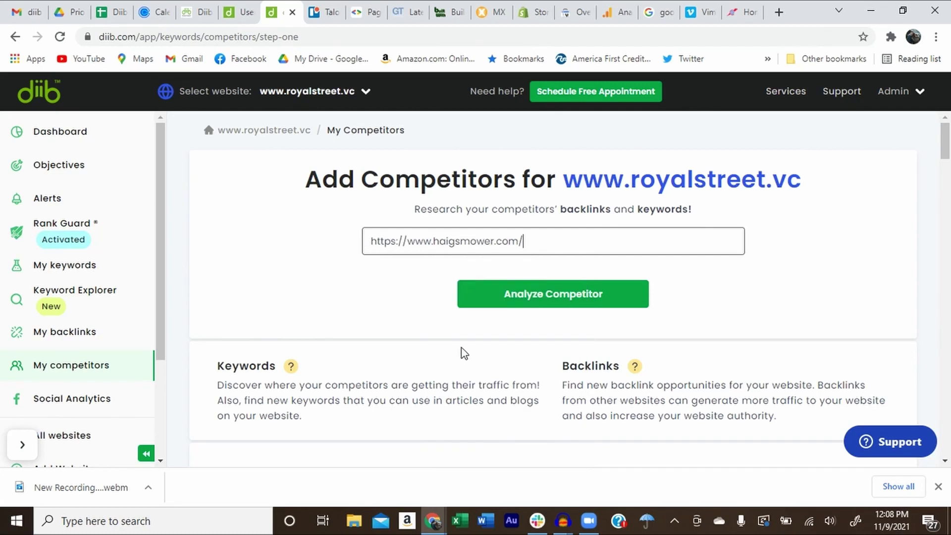
# - Analyze haigsmower.com and review its 8/100 authority, 361 keywords and 9 backlinks
pyautogui.click(549, 303)
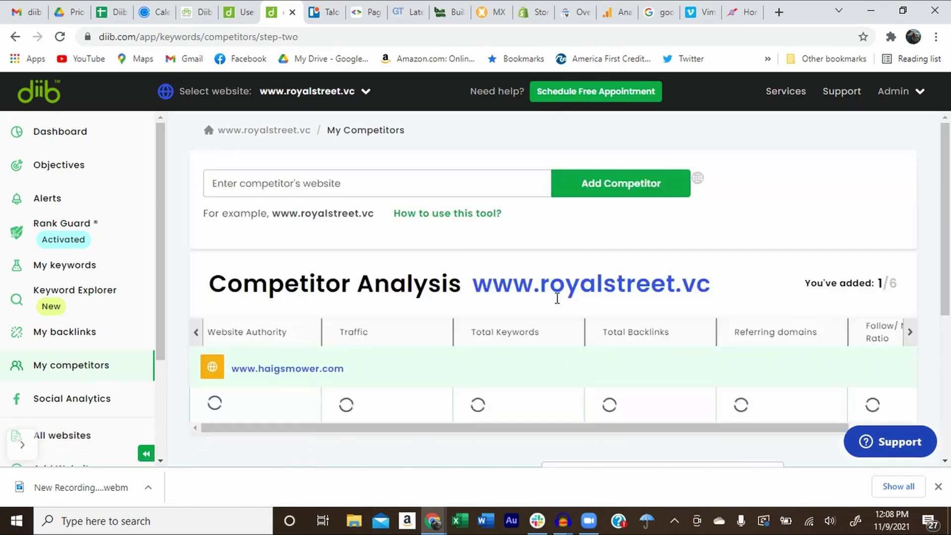
pyautogui.scroll(-3, 707, 203)
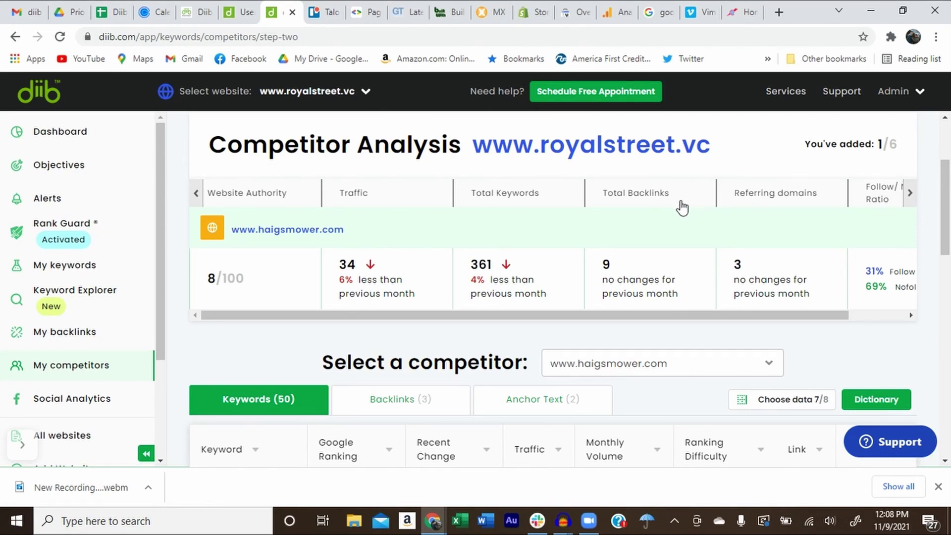
pyautogui.scroll(-1, 681, 204)
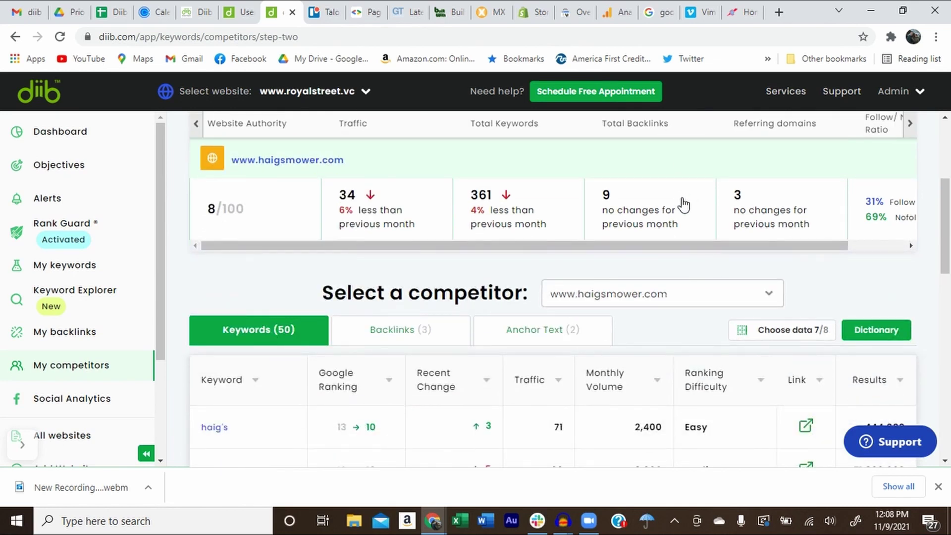
pyautogui.scroll(-2, 314, 197)
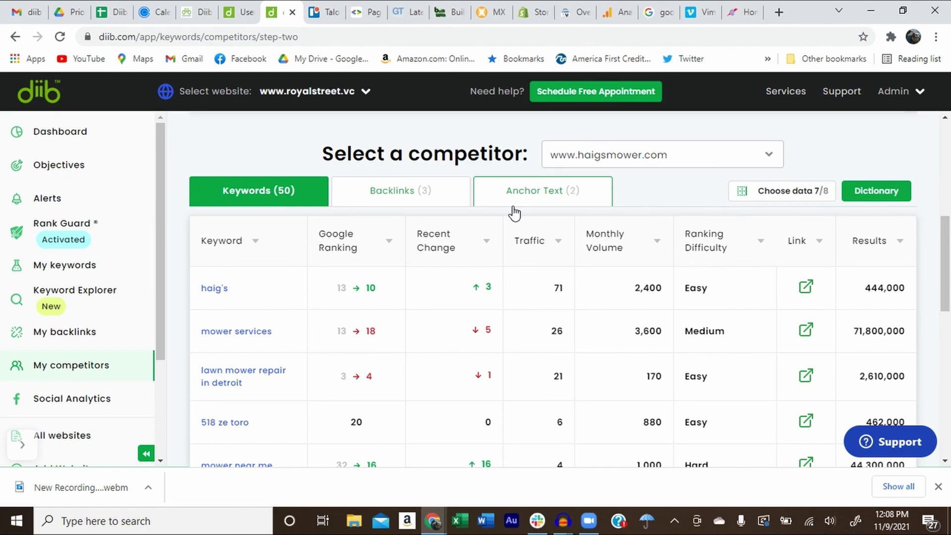
pyautogui.scroll(7, 528, 265)
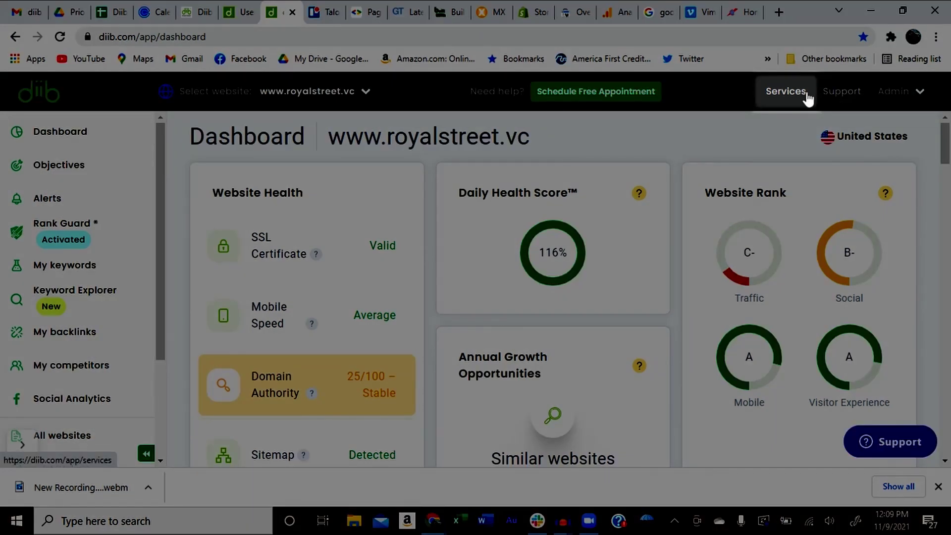
# - Browse the Fully Managed Service and other Growth Expert offers, then open Support
pyautogui.click(806, 97)
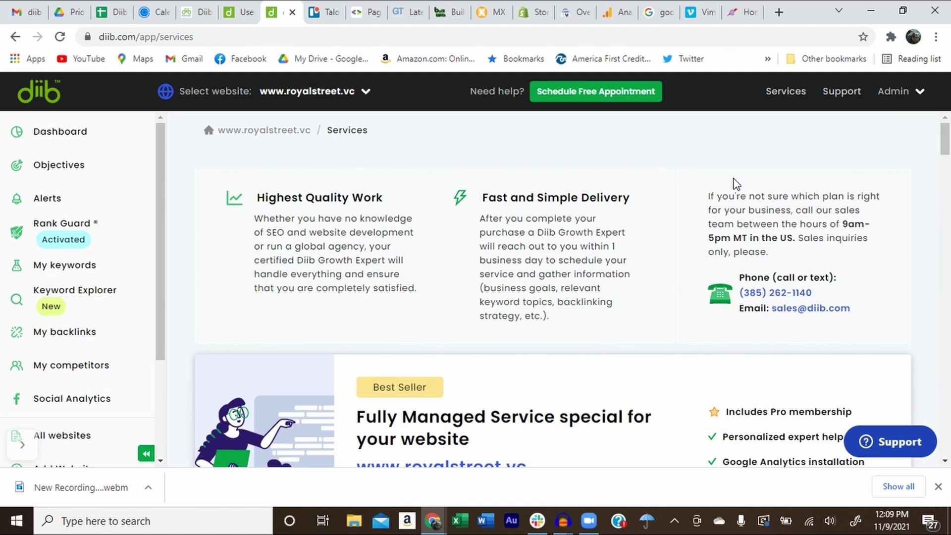
pyautogui.scroll(-1, 646, 170)
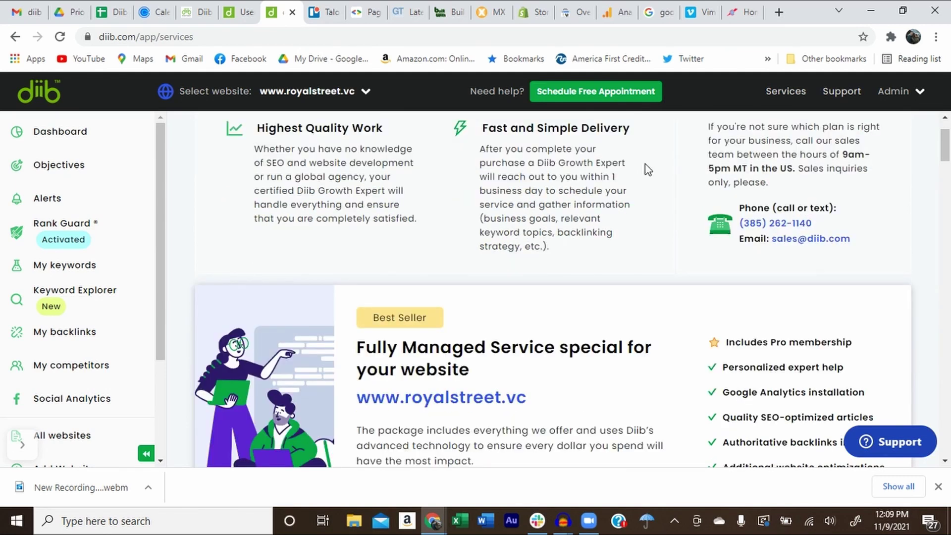
pyautogui.scroll(-2, 646, 170)
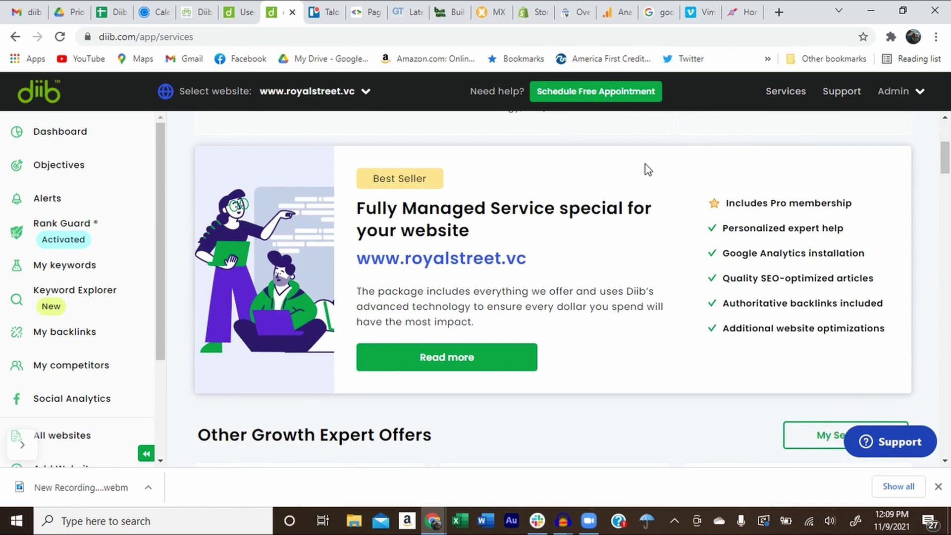
pyautogui.scroll(-1, 647, 169)
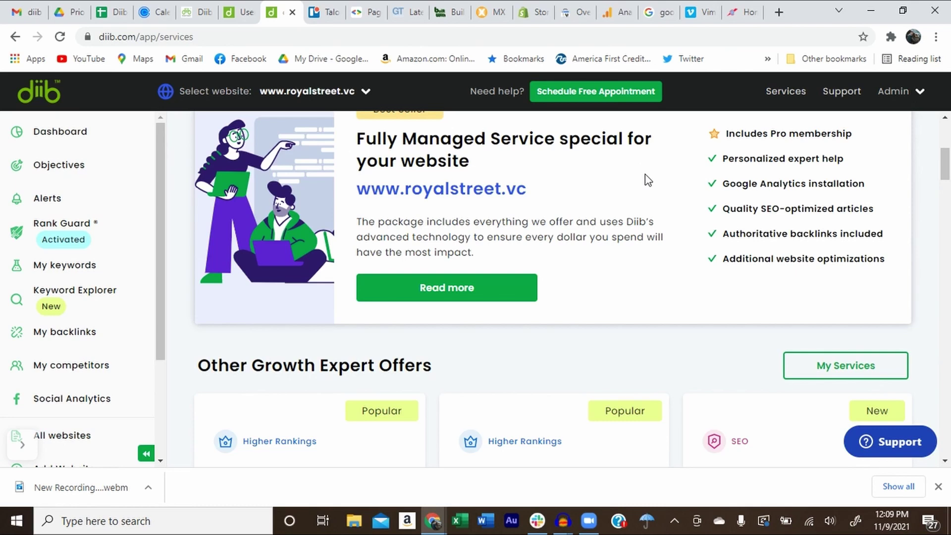
pyautogui.scroll(-1, 647, 180)
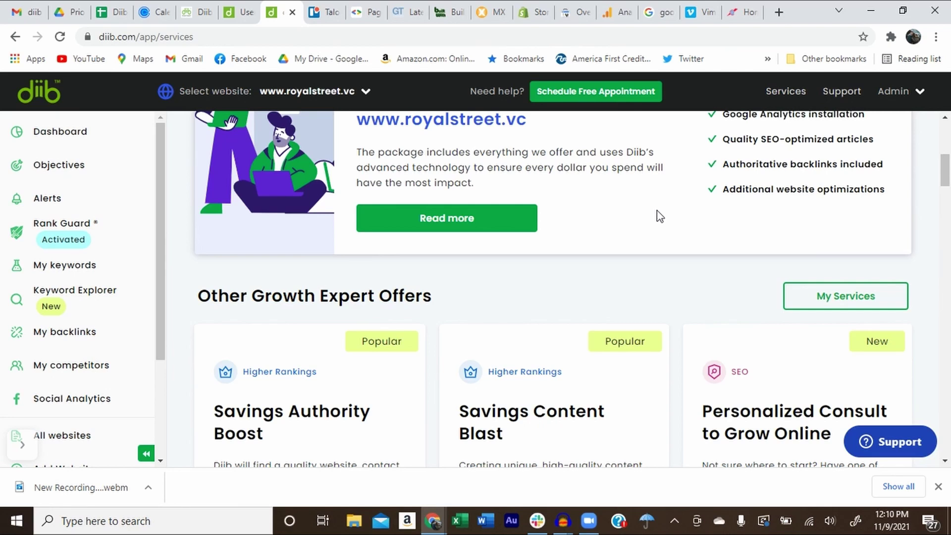
pyautogui.scroll(5, 660, 217)
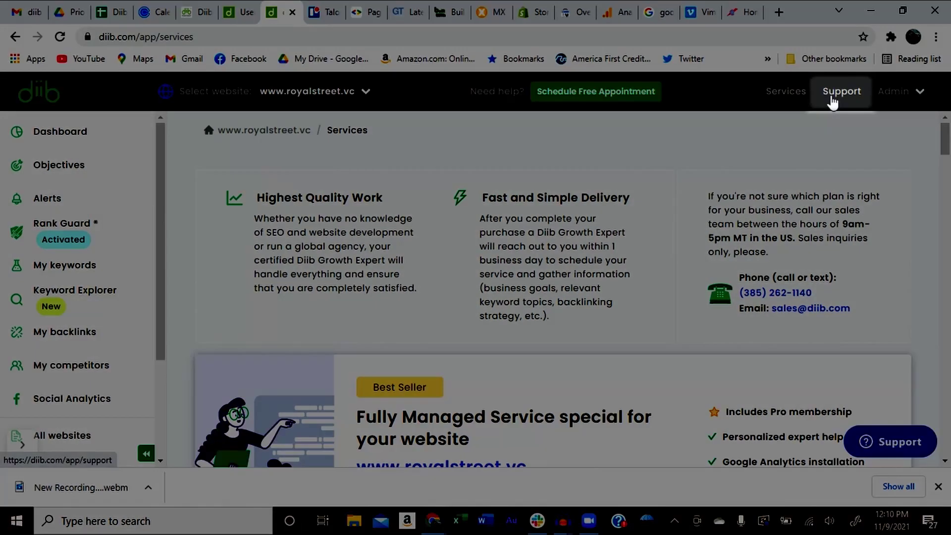
pyautogui.click(831, 99)
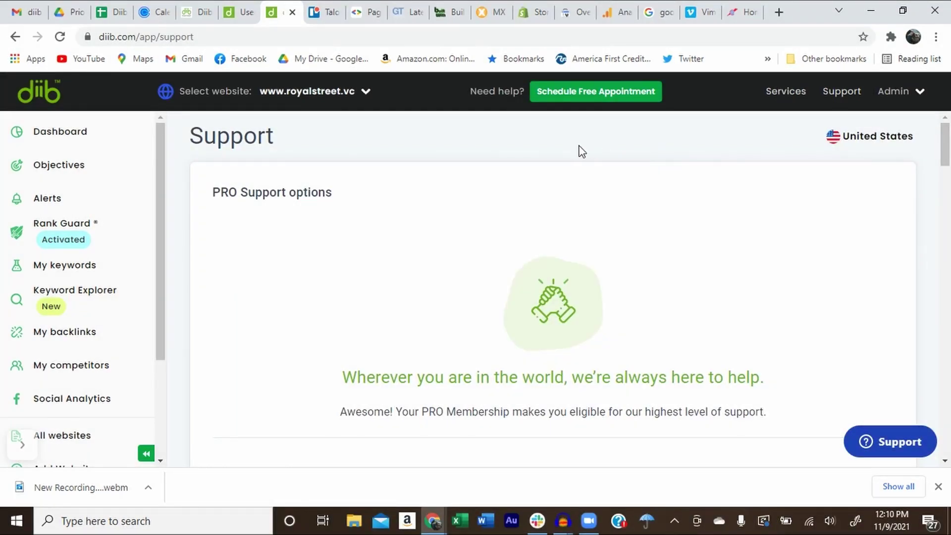
# - Scroll down the Support page to the PRO member support options box
pyautogui.scroll(-4, 658, 188)
pyautogui.scroll(-4, 658, 188)
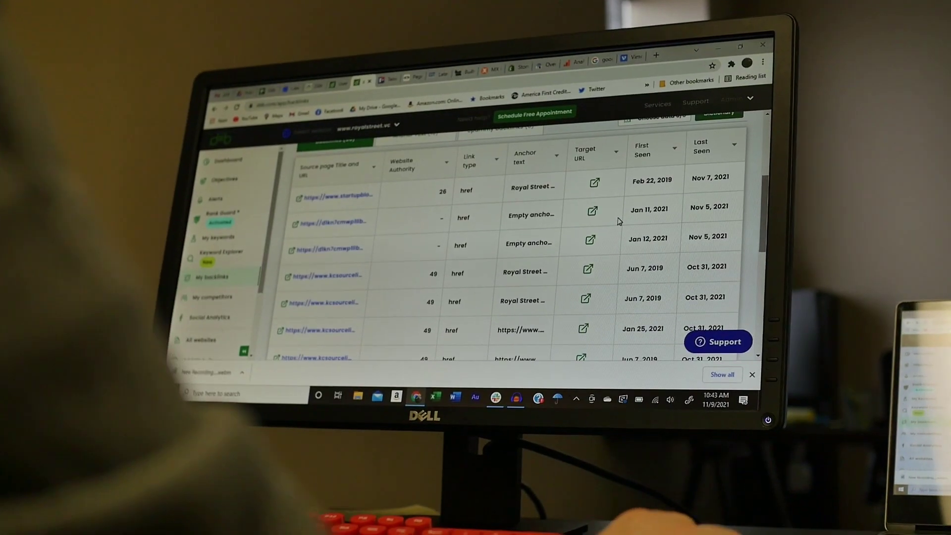
# - Go to Pricing and scroll to the Pro subscription panel with its free 3-day trial
pyautogui.scroll(-4, 612, 234)
pyautogui.scroll(-3, 617, 226)
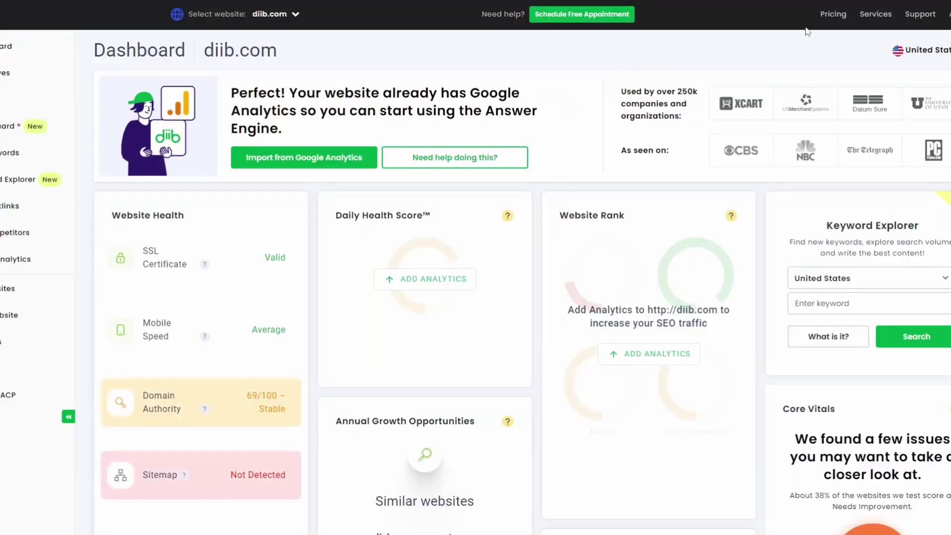
pyautogui.click(827, 14)
pyautogui.scroll(-1, 827, 14)
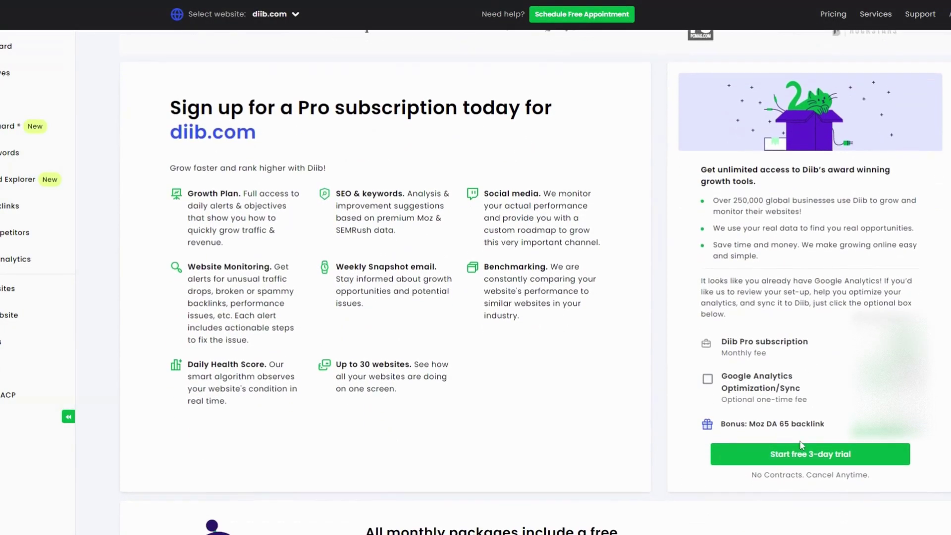